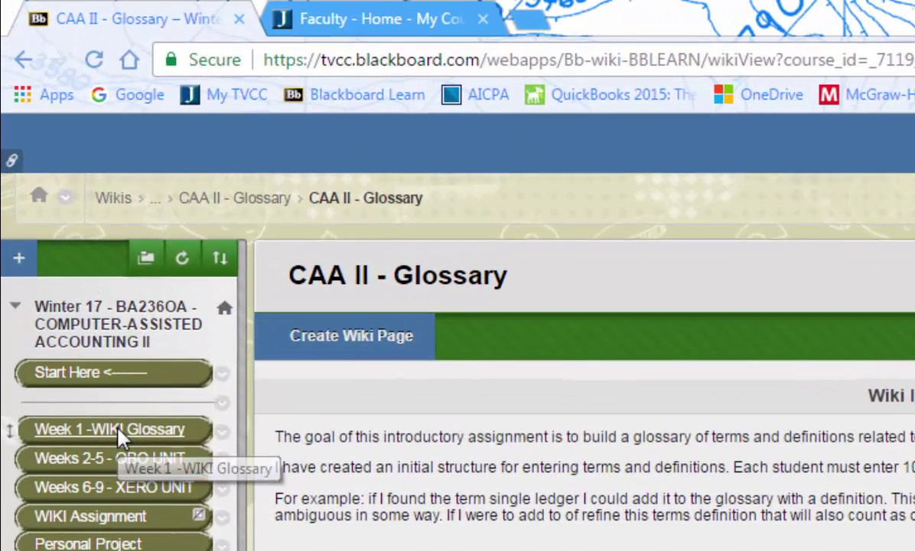
# Open the CAA II - Glossary wiki from the Week 1 -WIKI Glossary course section
pyautogui.click(68, 243)
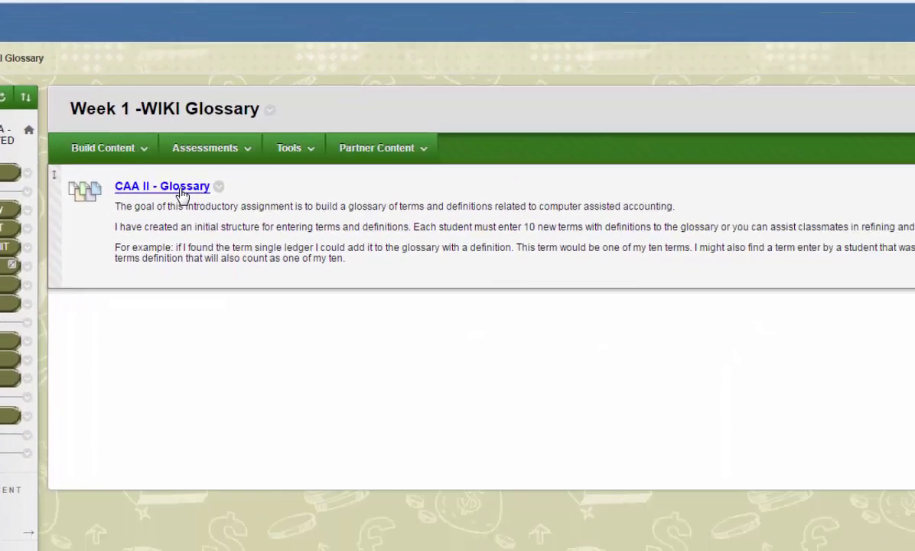
pyautogui.click(440, 398)
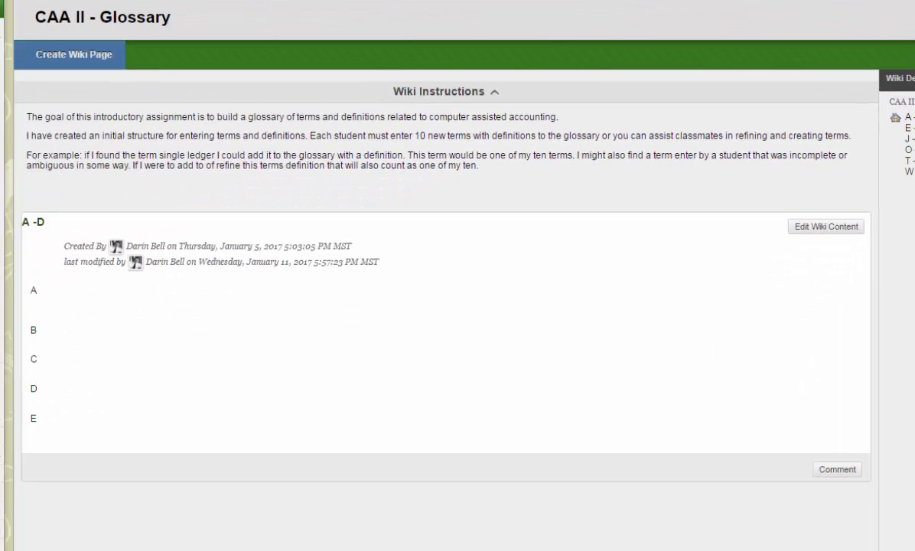
# Open the wiki's T - V page for editing and place the cursor after the letter U
pyautogui.click(889, 216)
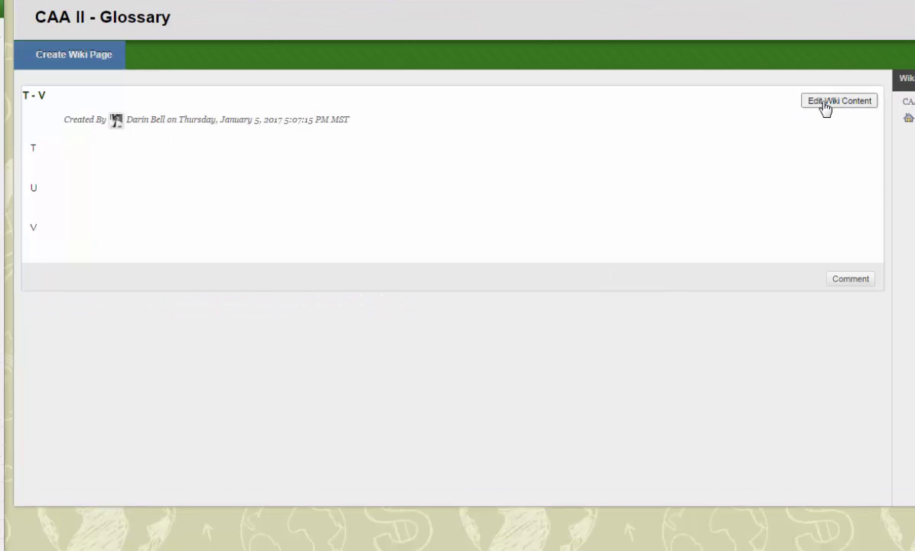
pyautogui.click(850, 103)
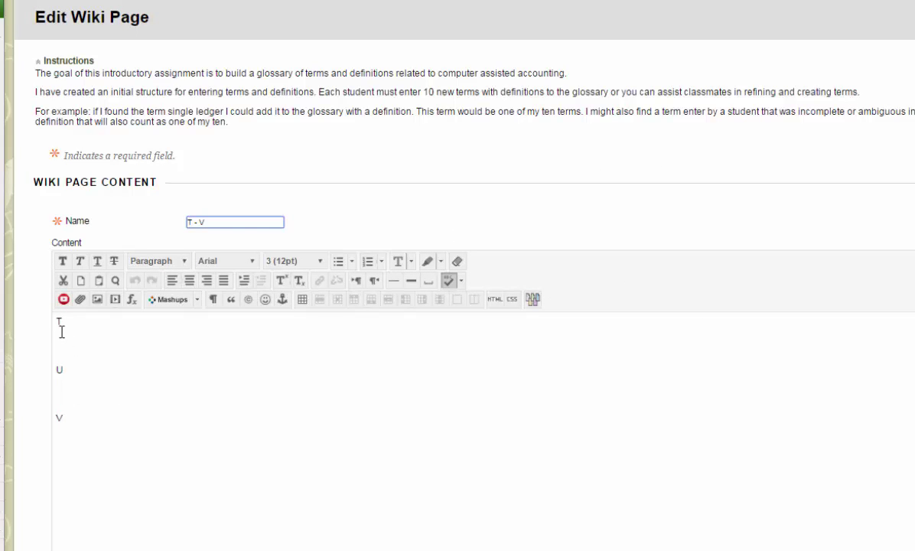
pyautogui.moveTo(63, 320); pyautogui.dragTo(49, 318)
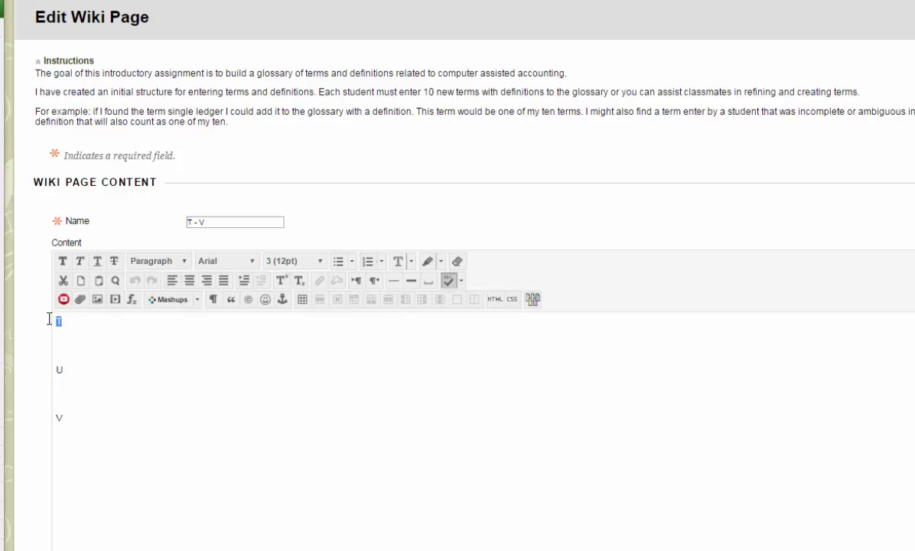
pyautogui.moveTo(67, 378); pyautogui.dragTo(28, 384)
pyautogui.click(88, 378)
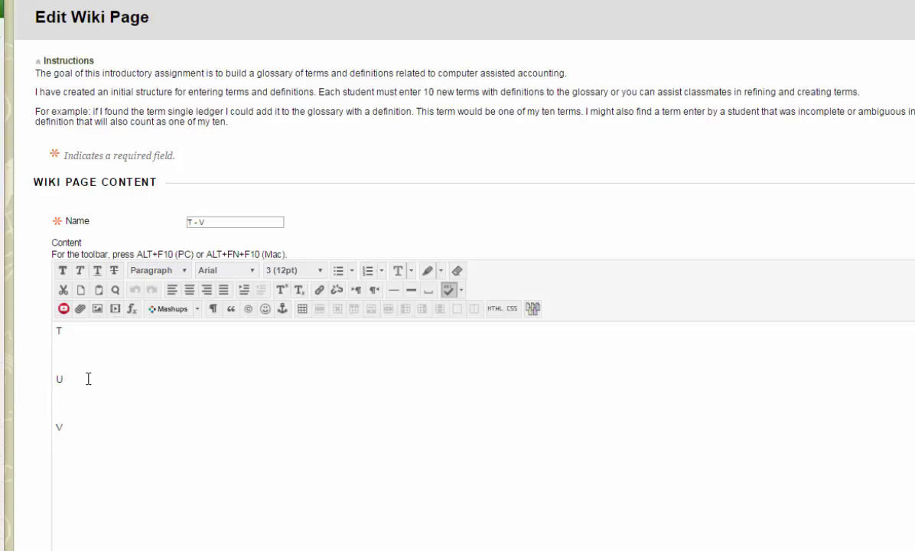
pyautogui.click(88, 379)
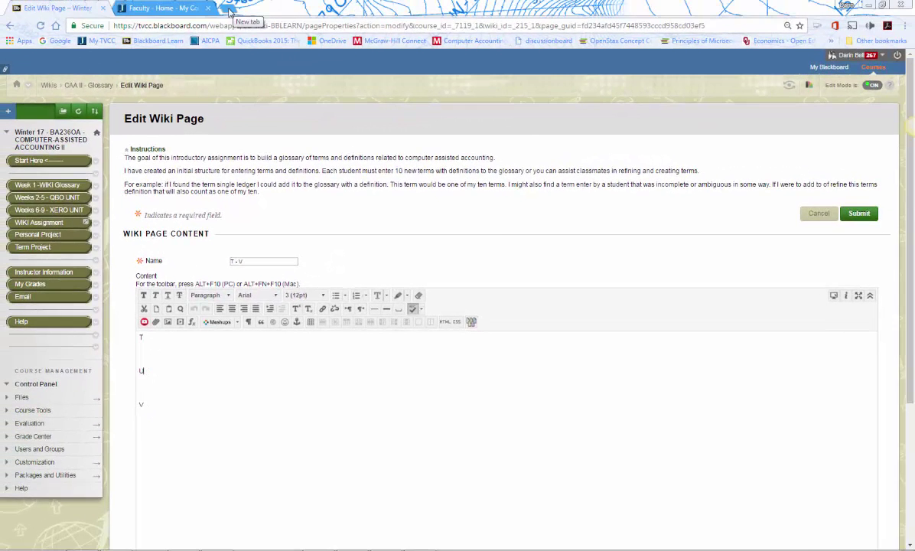
# Search Google in a new browser tab for "accouting information systems" and open the Wikipedia article "Accounting information system"
pyautogui.click(229, 9)
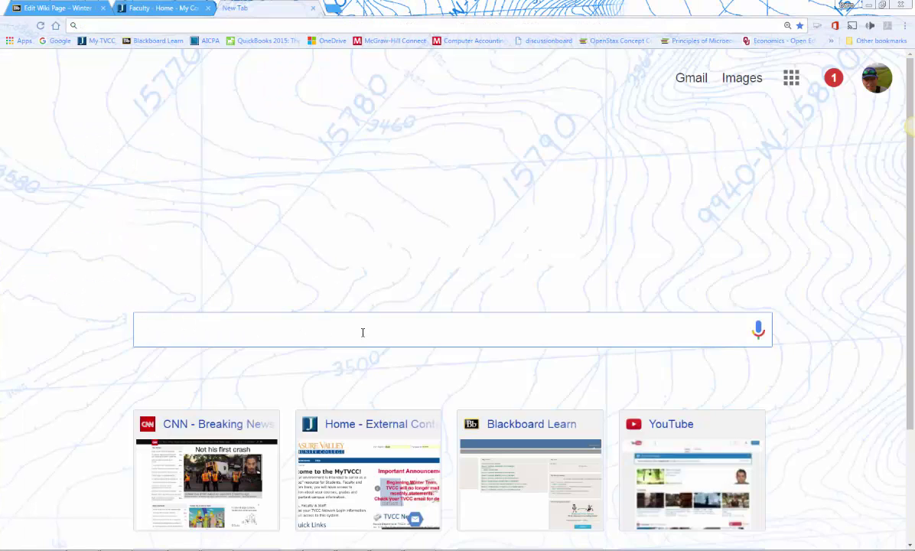
pyautogui.write('accouting information systems')
pyautogui.press('Return')
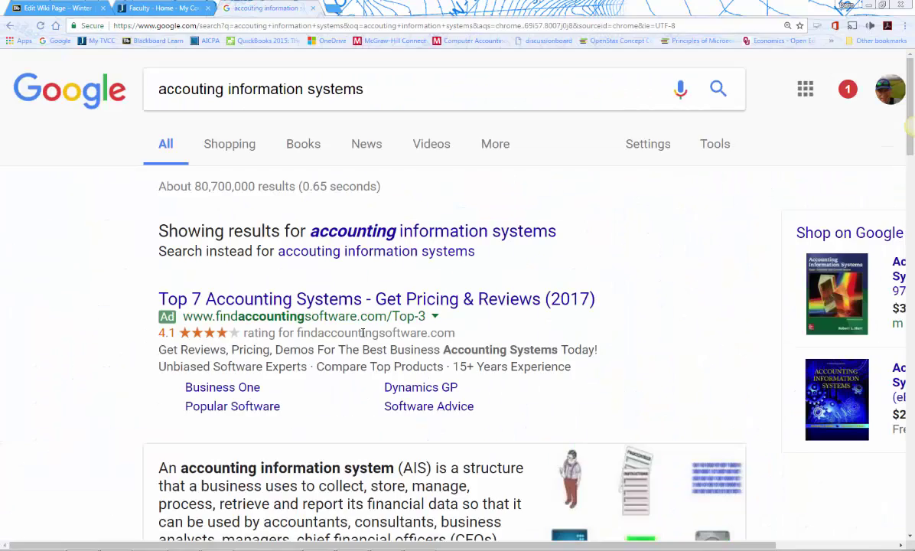
pyautogui.scroll(-3, 295, 283)
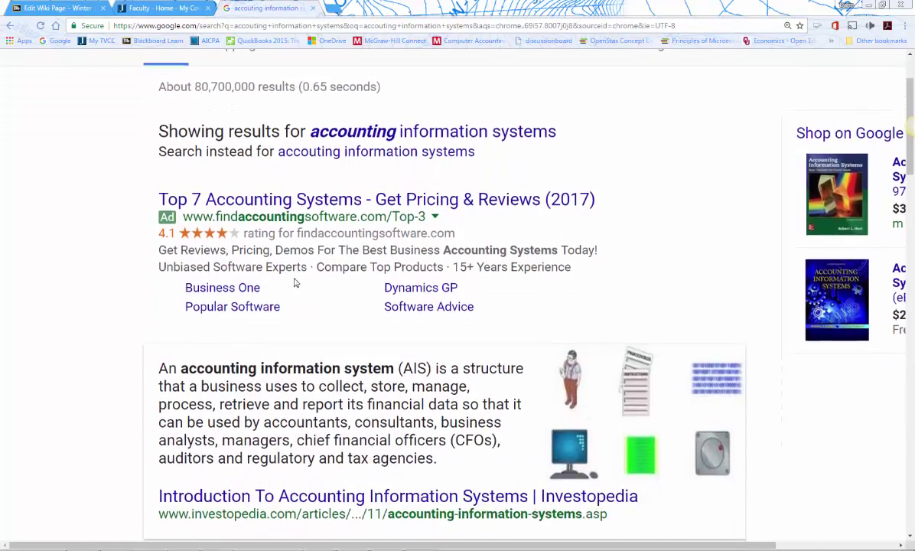
pyautogui.scroll(2, 214, 248)
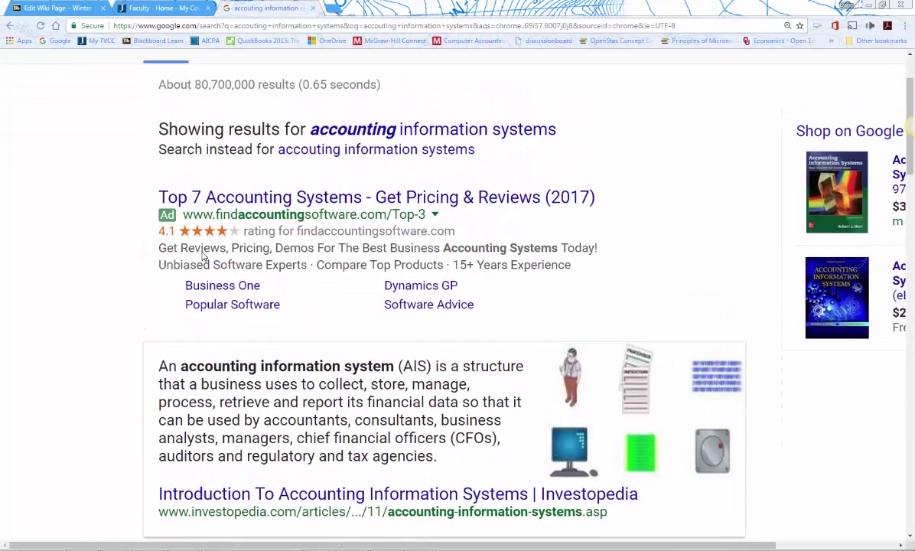
pyautogui.scroll(-4, 202, 256)
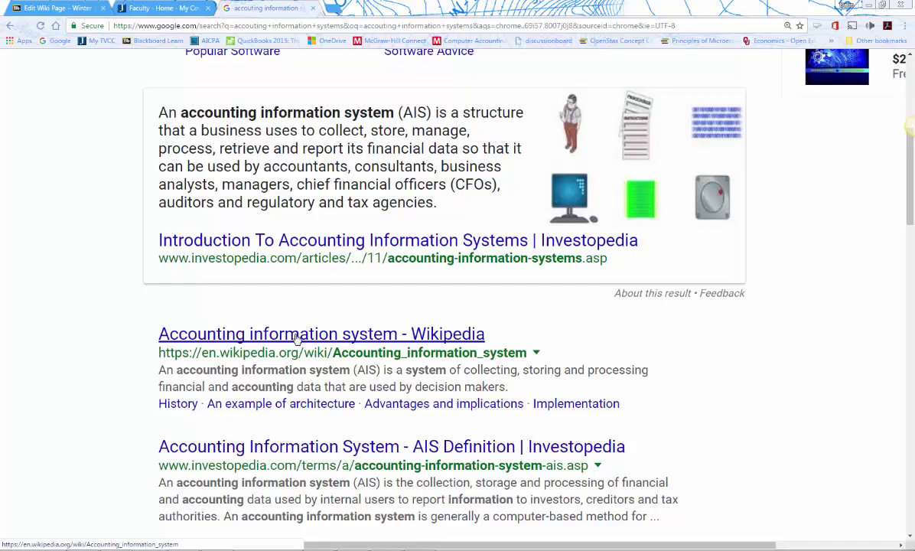
pyautogui.click(313, 337)
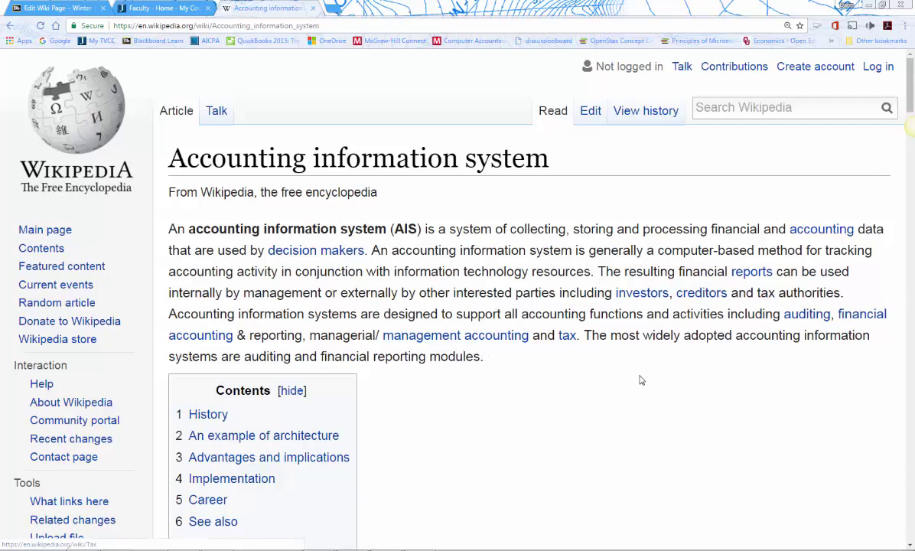
# Copy the term "accounting information system (AIS)" from the opening sentence of the article
pyautogui.scroll(-6, 623, 383)
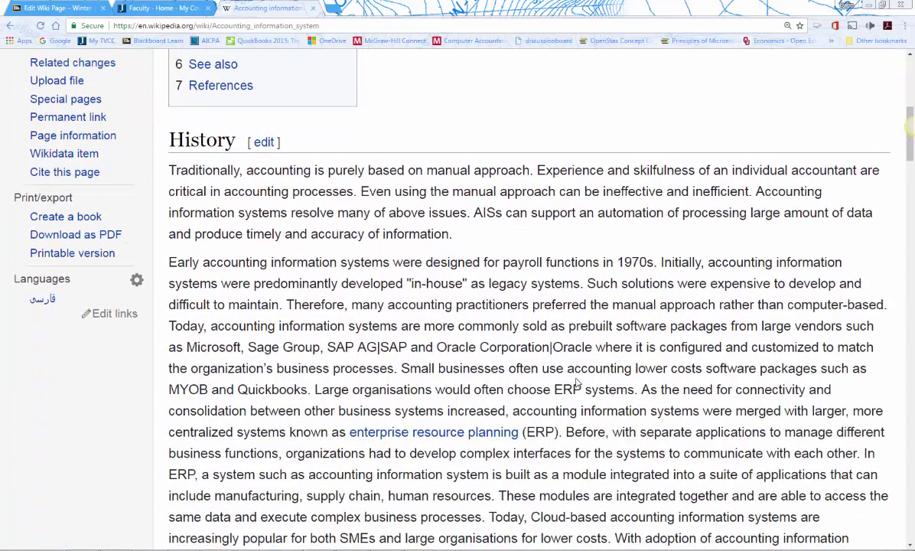
pyautogui.moveTo(347, 431); pyautogui.dragTo(564, 433)
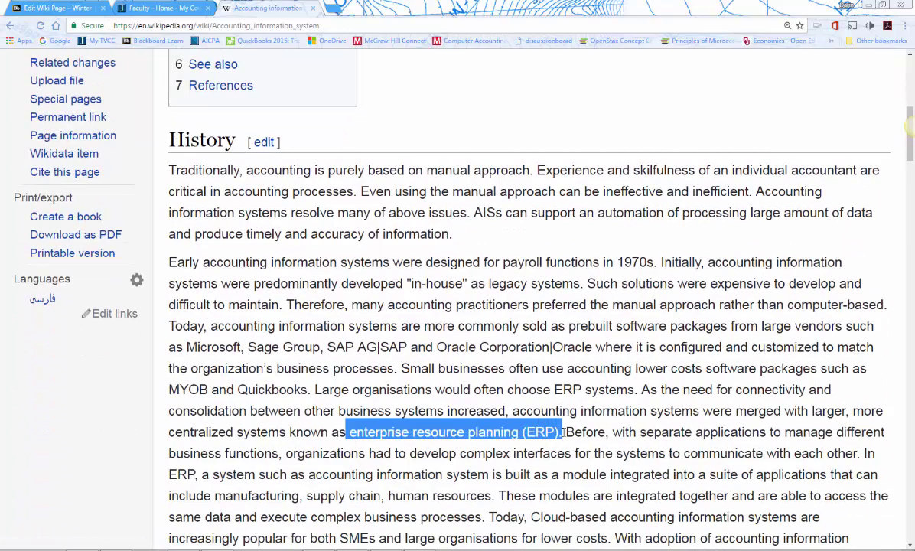
pyautogui.scroll(15, 425, 306)
pyautogui.scroll(1, 339, 228)
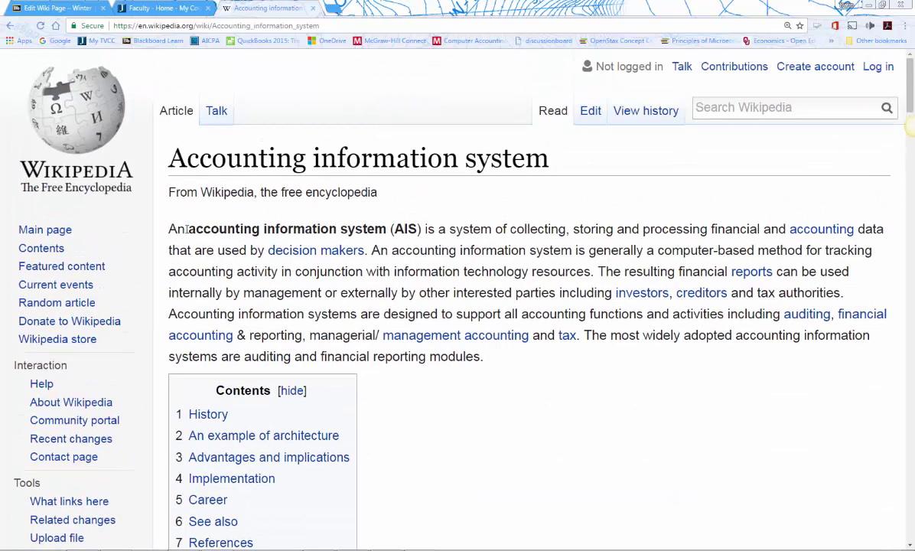
pyautogui.moveTo(189, 228); pyautogui.dragTo(421, 229)
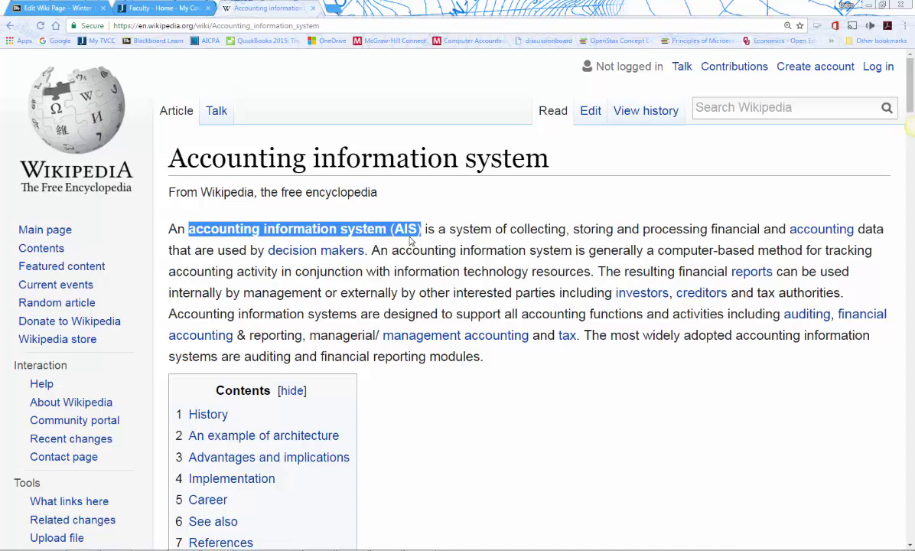
pyautogui.rightClick(382, 230)
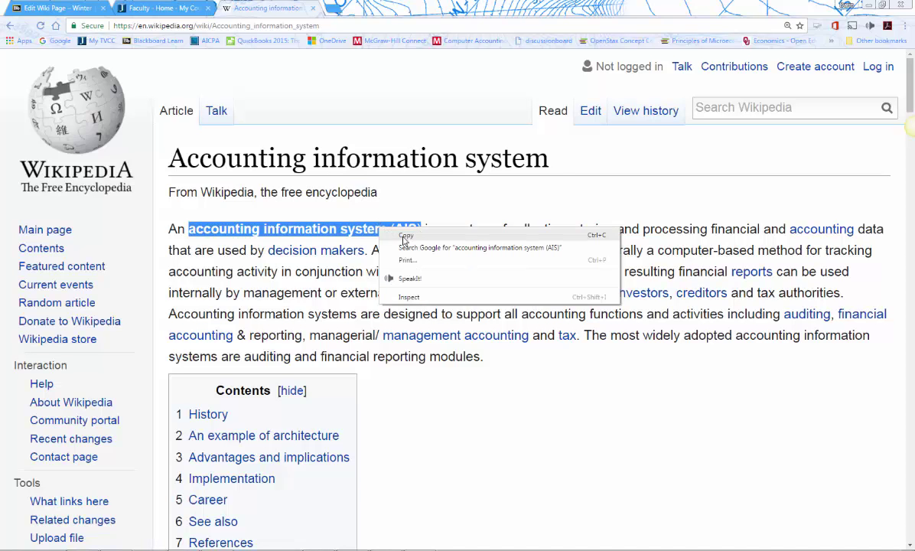
pyautogui.click(406, 236)
# Return to the Blackboard wiki, cancel the T - V page edit and open the A -D page for editing
pyautogui.click(53, 8)
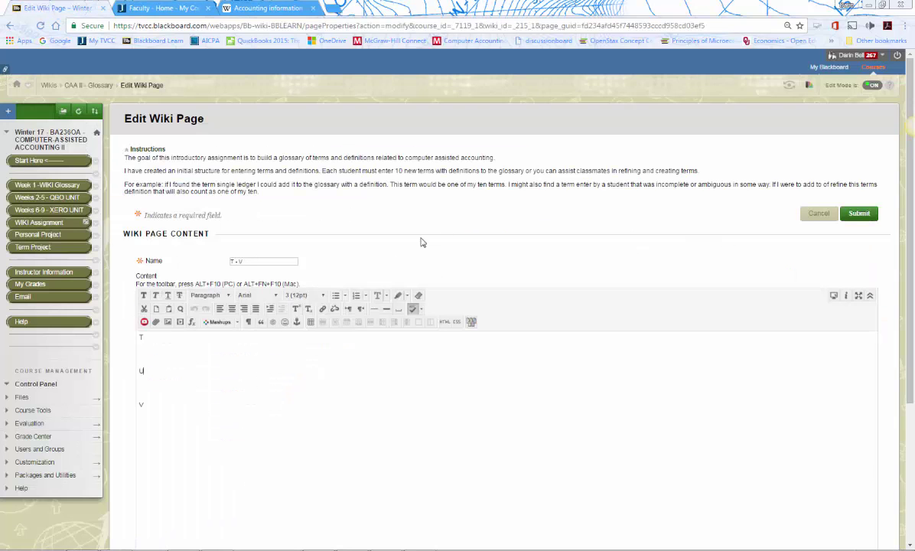
pyautogui.click(819, 213)
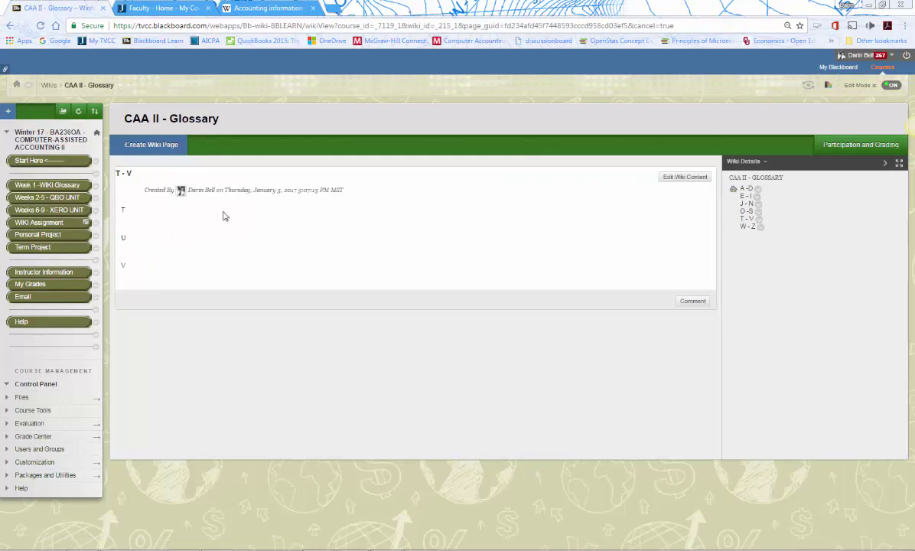
pyautogui.click(751, 191)
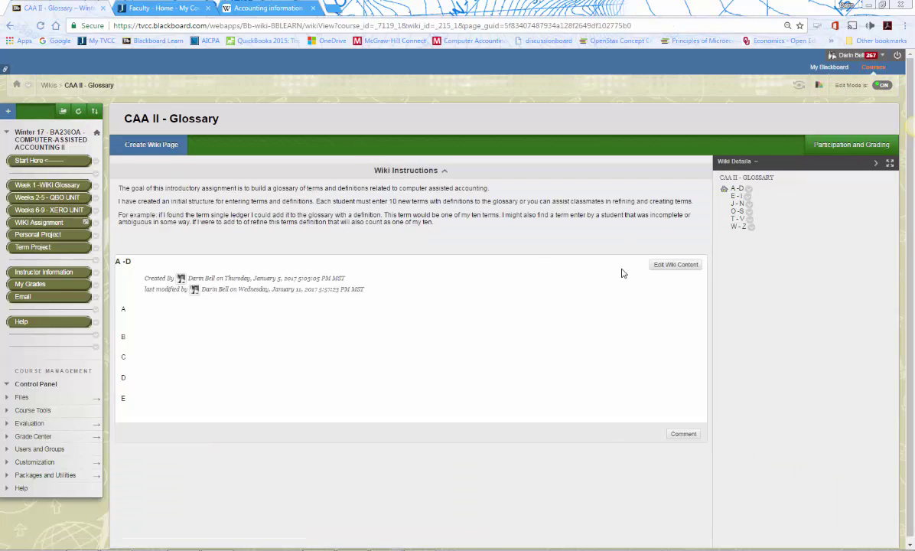
pyautogui.click(676, 264)
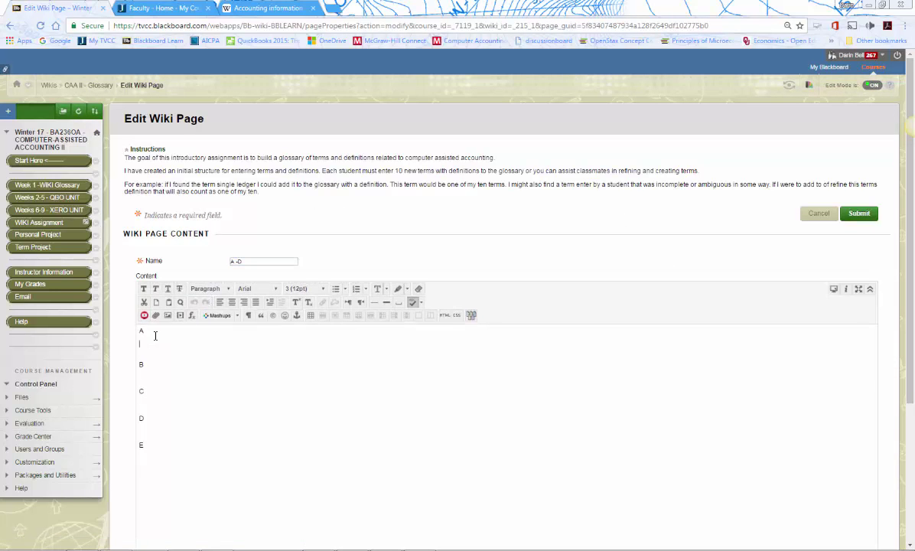
# Paste the copied term with a colon after it on a new line below the letter A and underline it
pyautogui.click(141, 334)
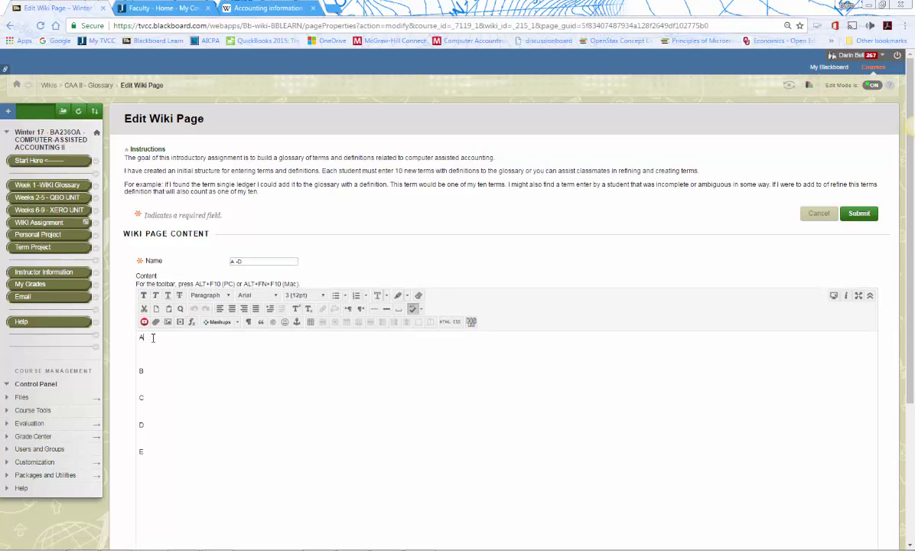
pyautogui.click(147, 346)
pyautogui.press('Return')
pyautogui.hotkey('ctrl', 'v')
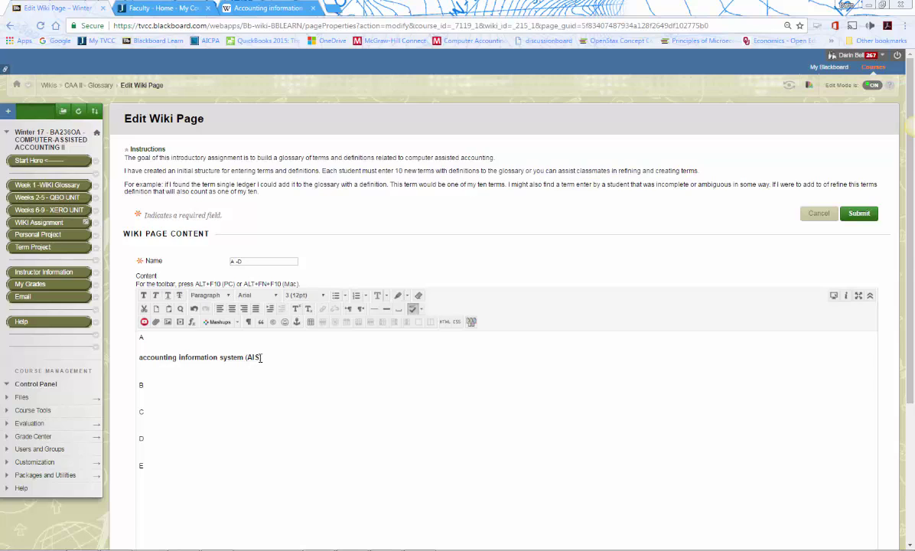
pyautogui.click(261, 358)
pyautogui.write(':')
pyautogui.moveTo(138, 359); pyautogui.dragTo(265, 359)
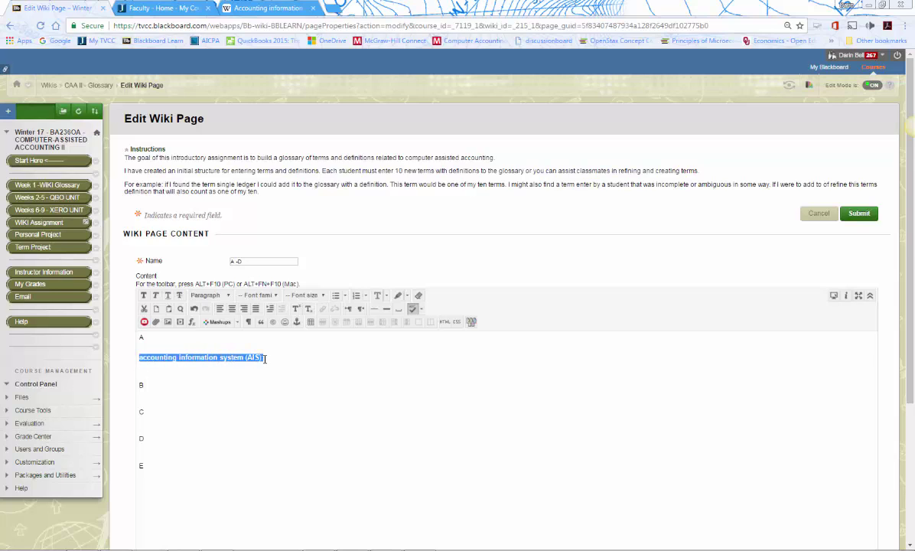
pyautogui.click(169, 298)
# Add the definition "a system of collecting, storing and processing financial and accounting data that are used by decision makers" after the term
pyautogui.click(272, 357)
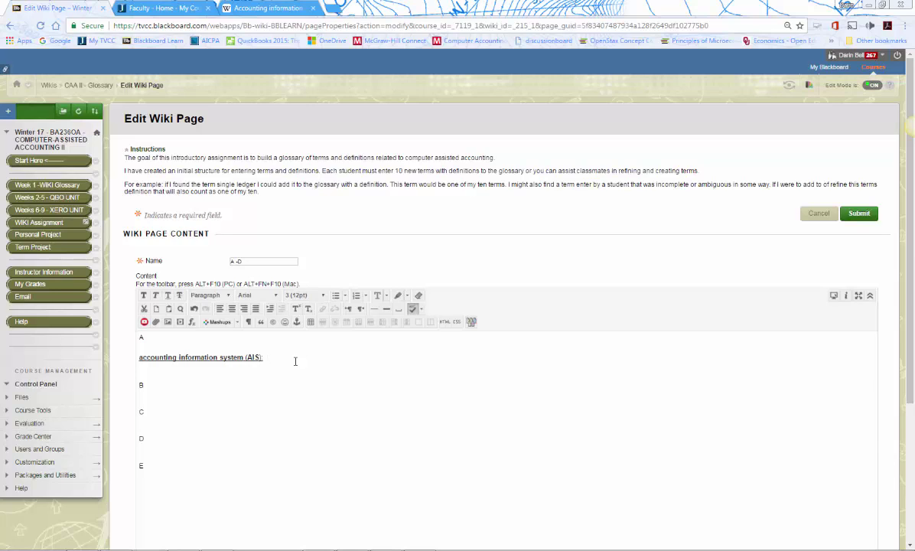
pyautogui.write('a system of collecting, storing and processing financial and accounting data that are used by decision makers')
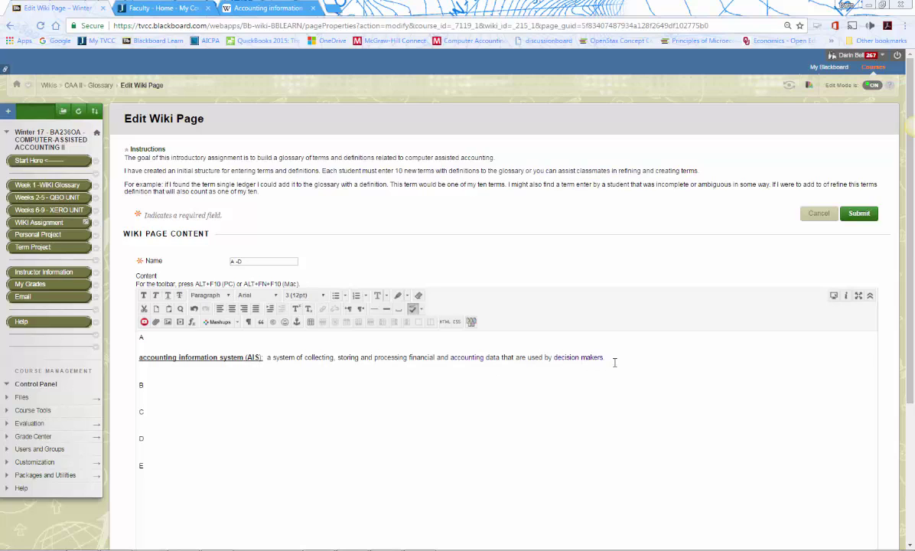
# Set the text colour of the whole definition to black
pyautogui.moveTo(615, 356); pyautogui.dragTo(266, 358)
pyautogui.click(277, 368)
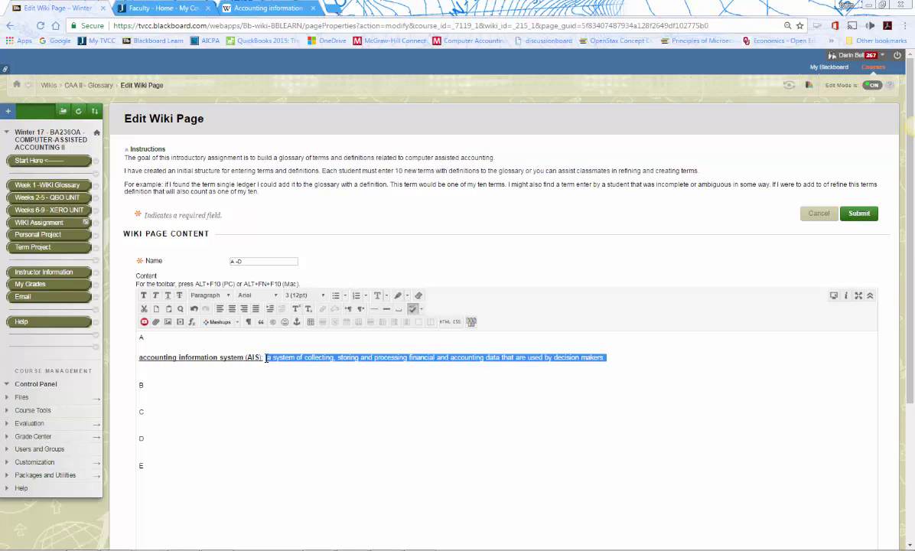
pyautogui.moveTo(607, 358); pyautogui.dragTo(266, 359)
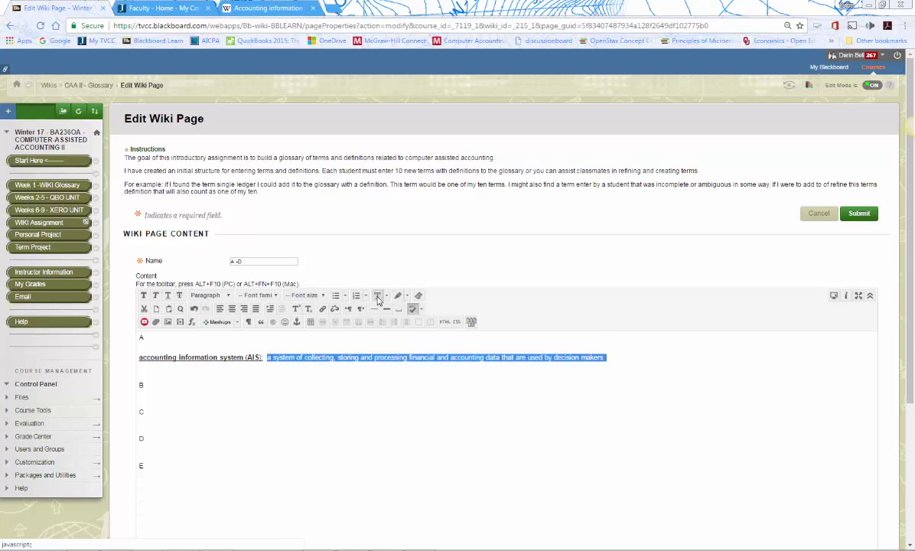
pyautogui.click(613, 360)
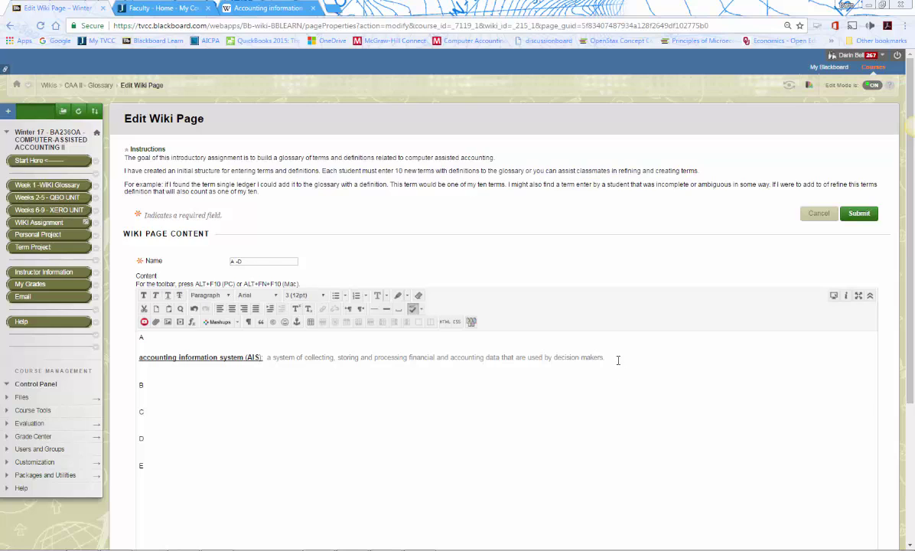
pyautogui.moveTo(613, 360); pyautogui.dragTo(266, 359)
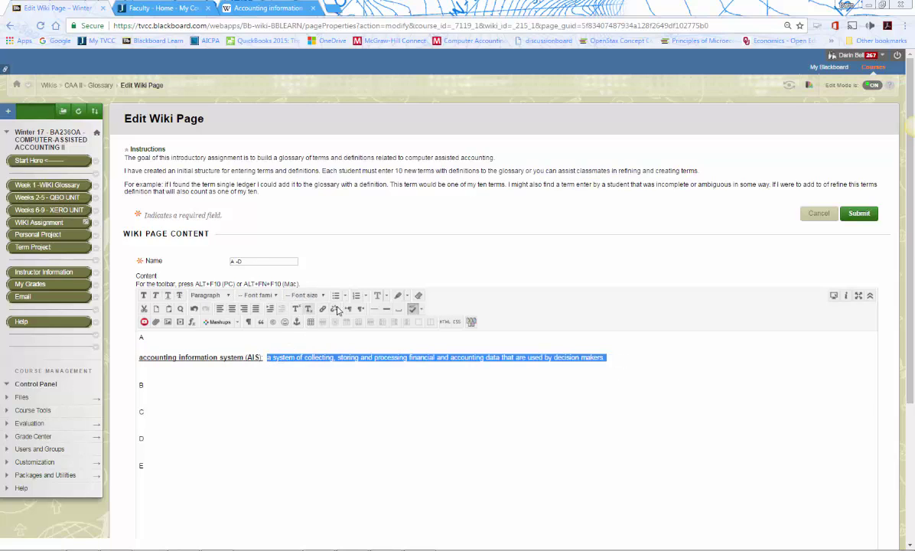
pyautogui.click(390, 299)
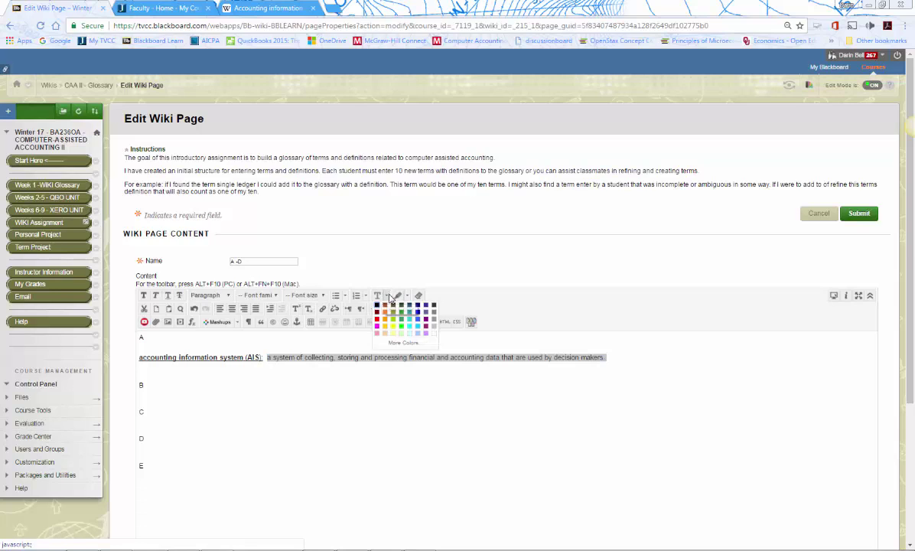
pyautogui.click(379, 314)
pyautogui.click(636, 358)
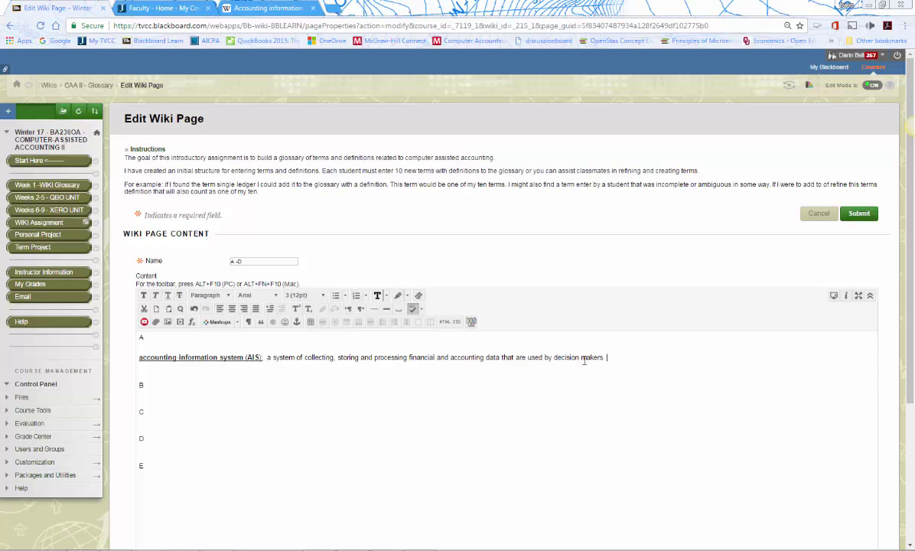
# Switch to the Wikipedia article on accounting information system and copy its web address
pyautogui.click(626, 360)
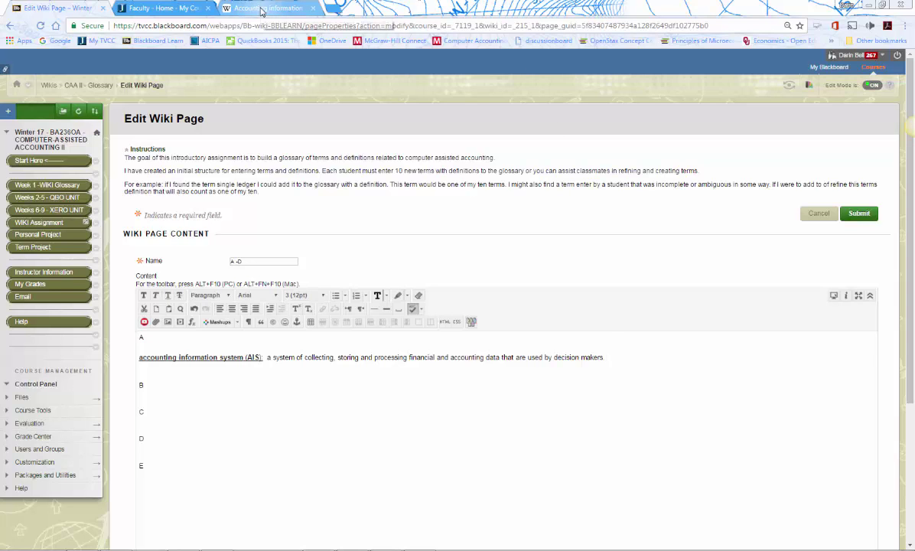
pyautogui.click(261, 10)
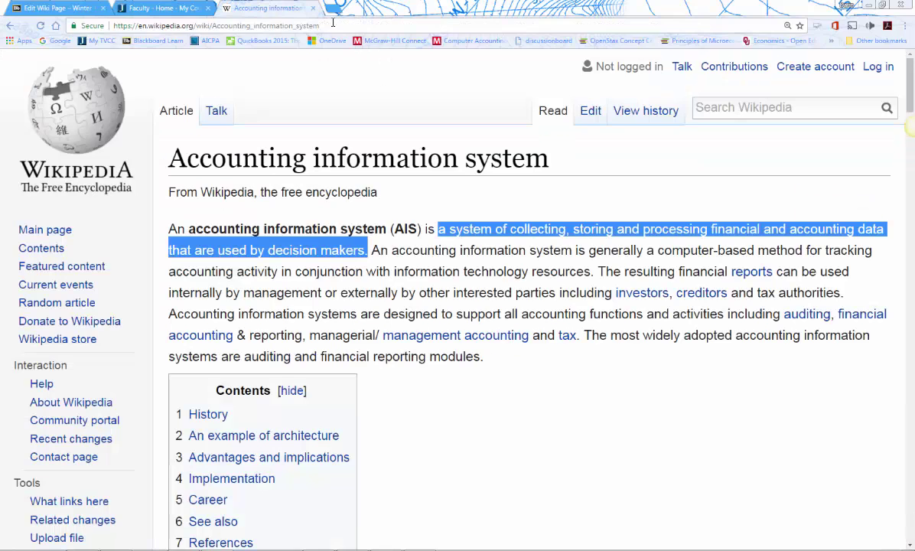
pyautogui.moveTo(333, 22); pyautogui.dragTo(113, 23)
pyautogui.hotkey('ctrl', 'c')
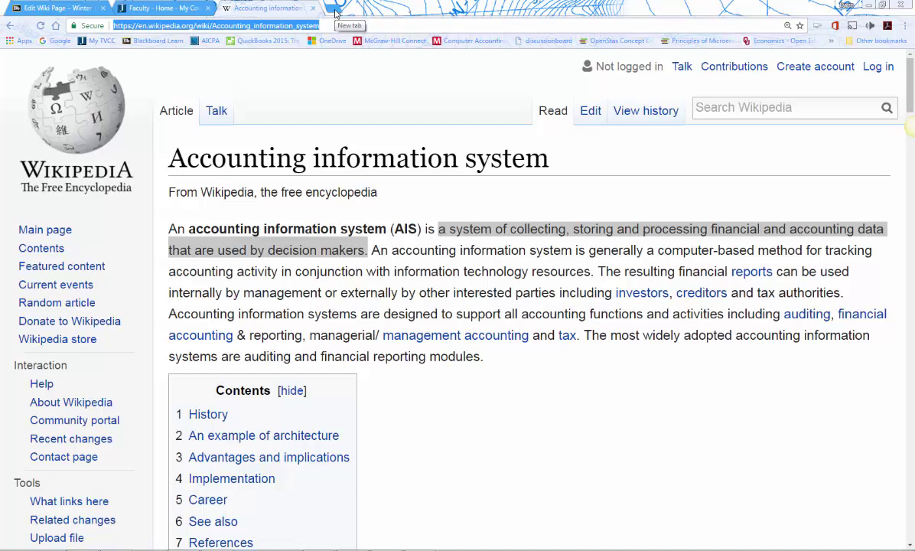
# Search Google in a new browser tab for "how to cite a web site" and open EasyBib's MLA website citation guide
pyautogui.click(335, 11)
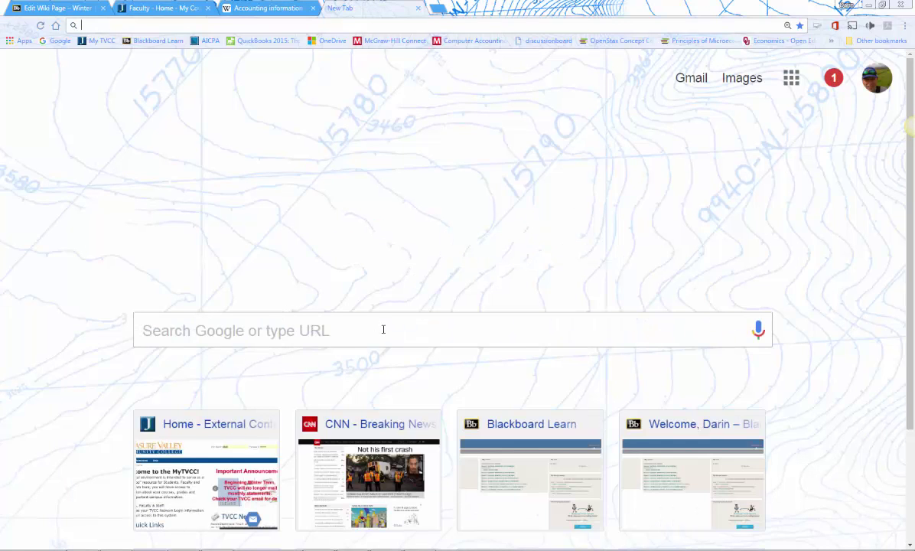
pyautogui.click(383, 330)
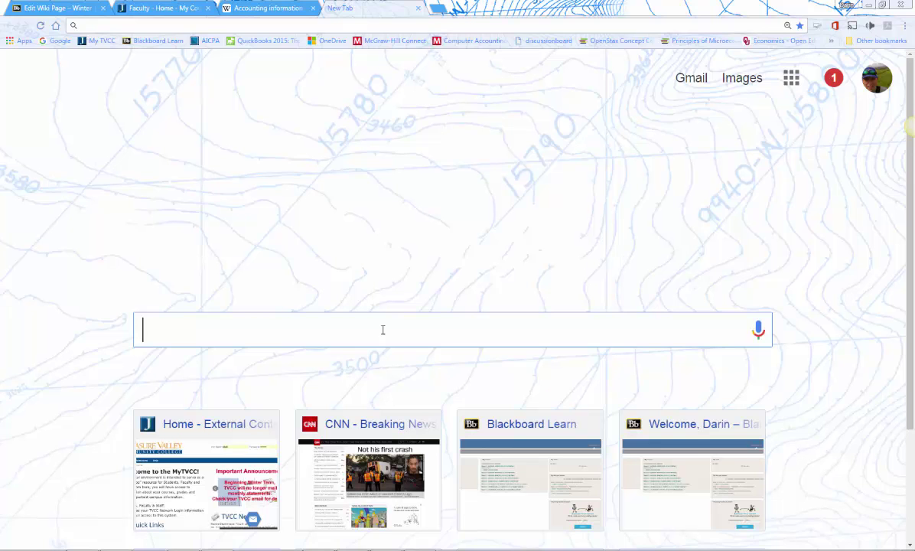
pyautogui.write('how ')
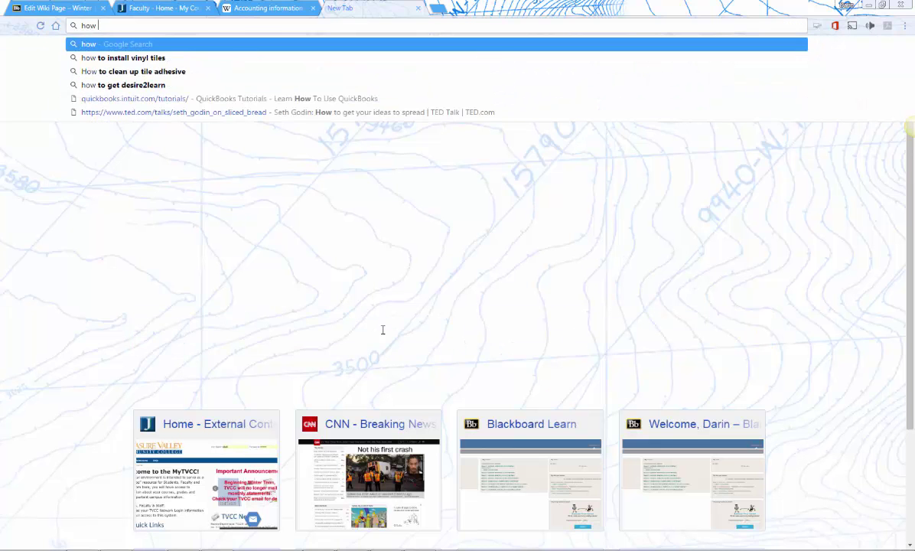
pyautogui.write('to cite a')
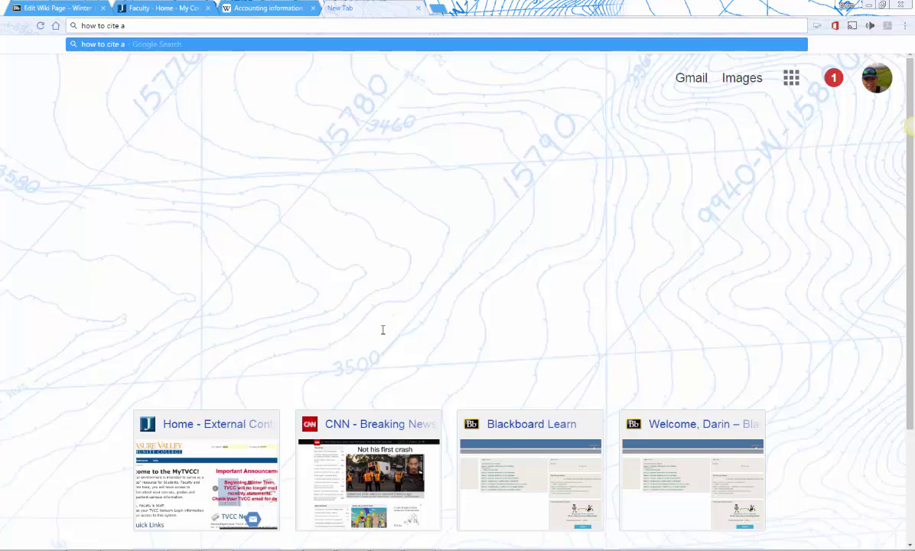
pyautogui.write(' web site')
pyautogui.press('Return')
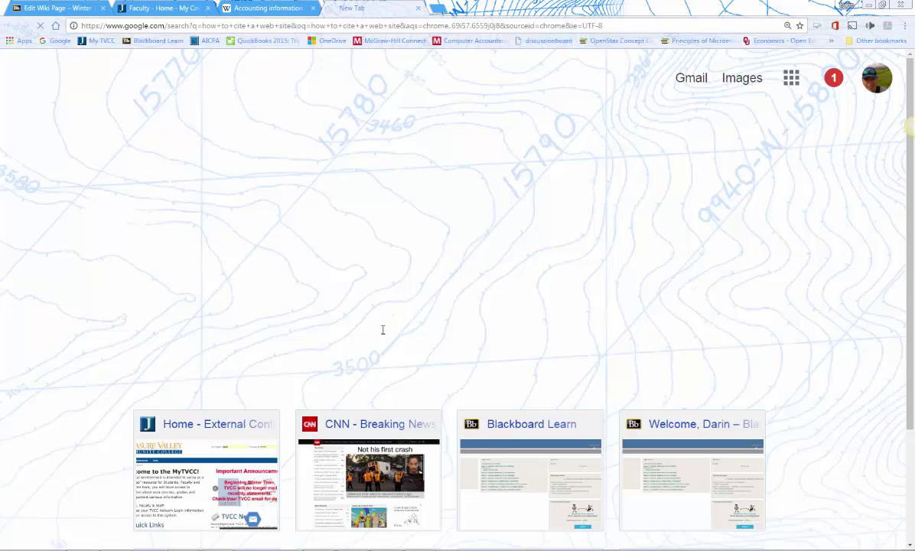
pyautogui.scroll(-3, 383, 253)
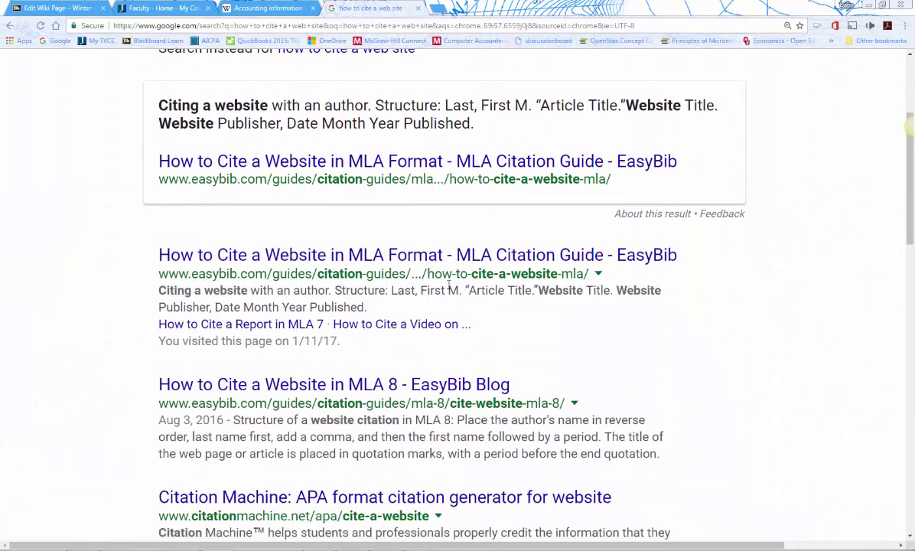
pyautogui.click(346, 257)
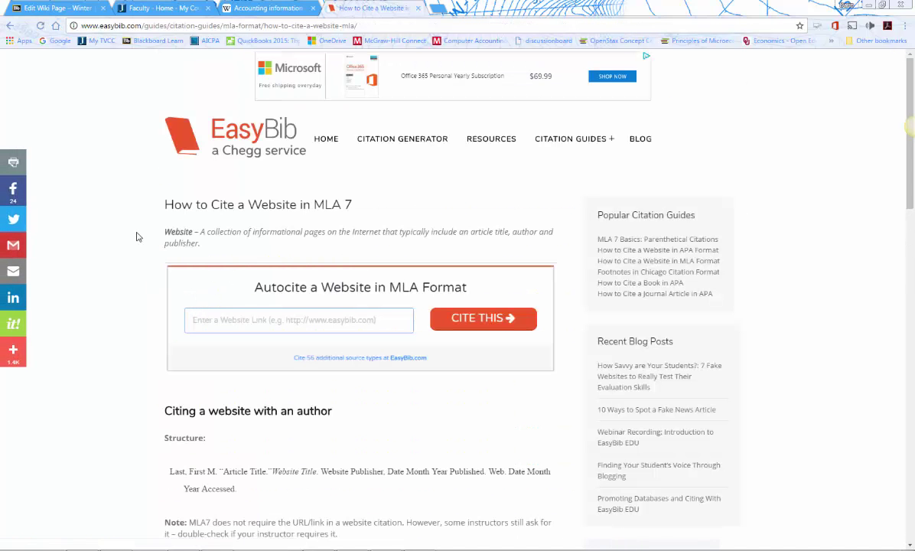
# Autocite the copied Wikipedia address in MLA format and choose the Wikipedia result as the source to cite
pyautogui.scroll(-3, 136, 237)
pyautogui.click(254, 165)
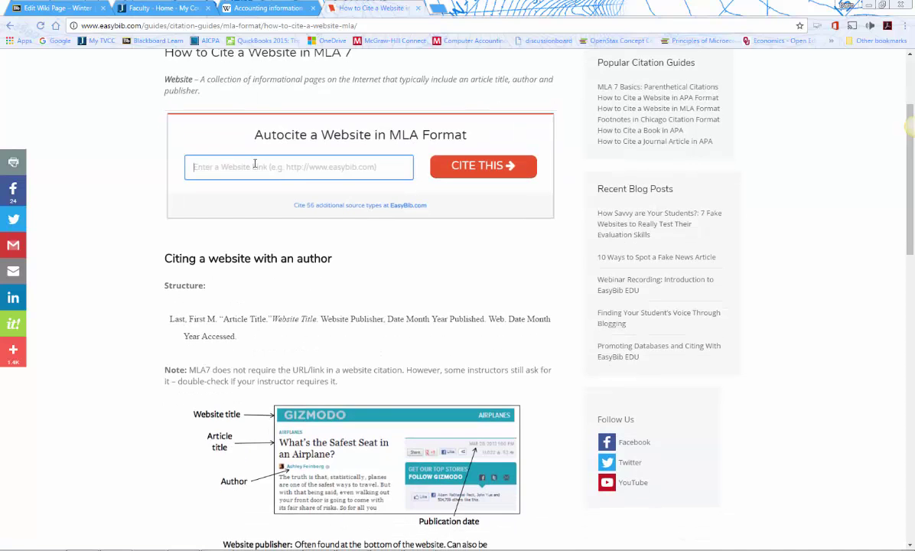
pyautogui.hotkey('ctrl', 'v')
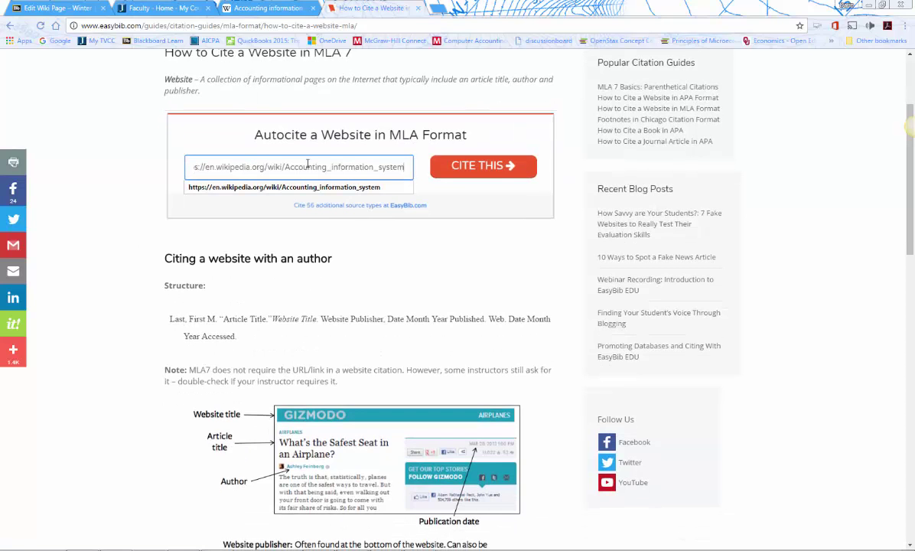
pyautogui.click(465, 166)
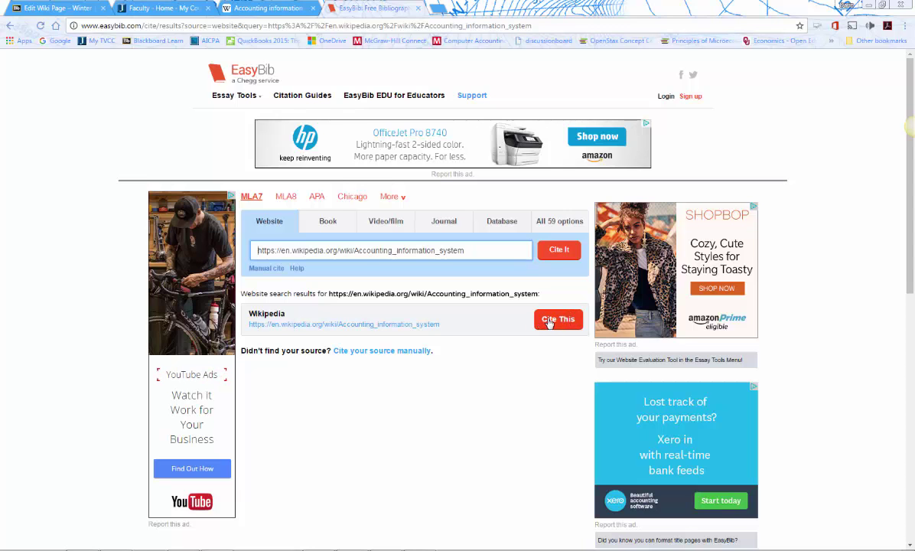
pyautogui.click(540, 326)
# Continue to the final citation step and create the citation with the prefilled details, leaving author and publication date blank
pyautogui.scroll(-1, 310, 343)
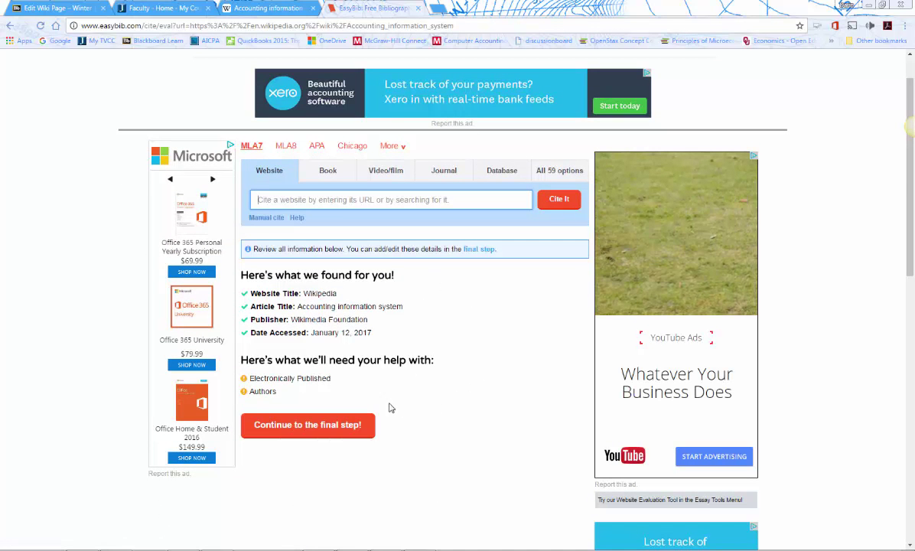
pyautogui.click(327, 427)
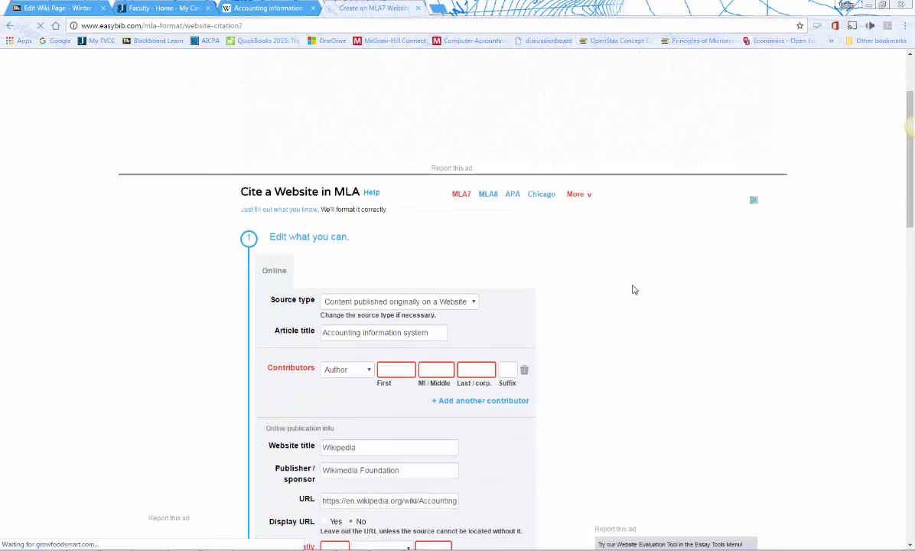
pyautogui.scroll(-5, 631, 291)
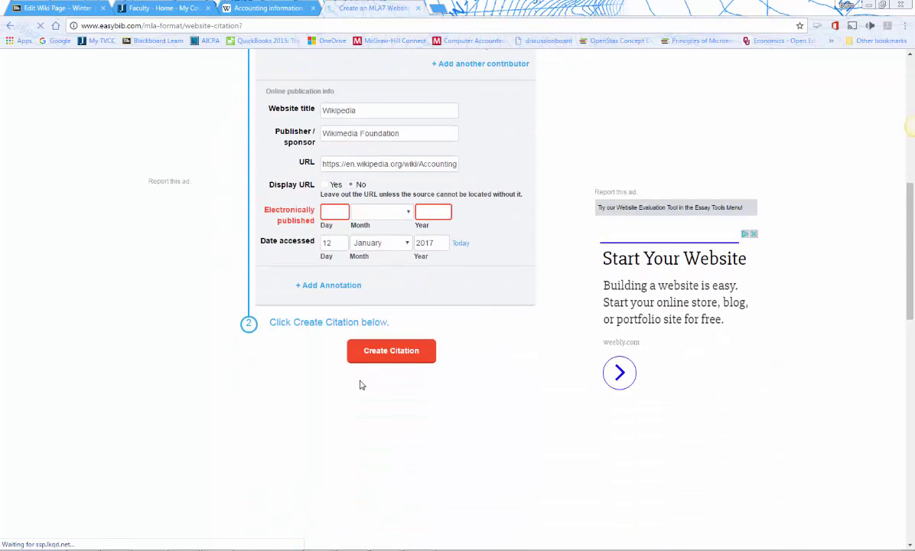
pyautogui.click(395, 351)
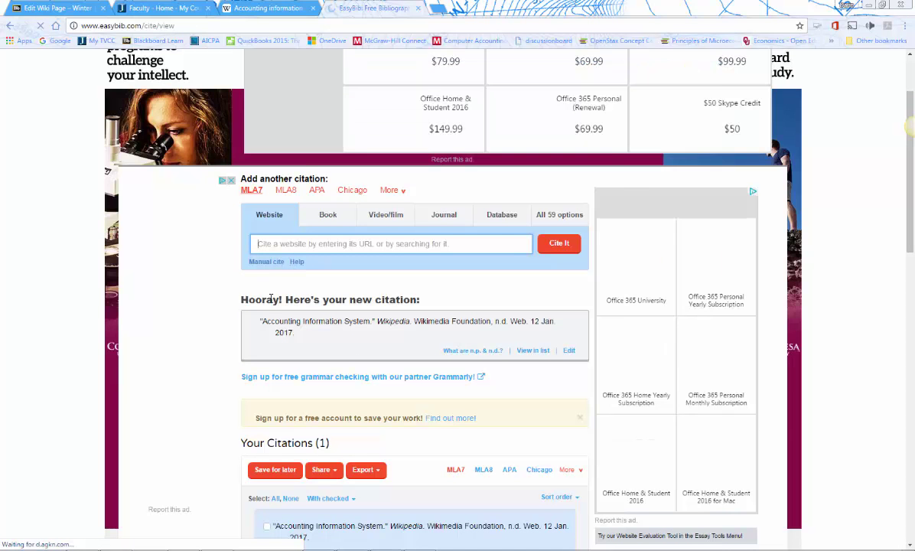
# Copy the new MLA citation to the end of the definition in the Blackboard wiki page and submit the page
pyautogui.moveTo(261, 327); pyautogui.dragTo(295, 334)
pyautogui.hotkey('ctrl', 'c')
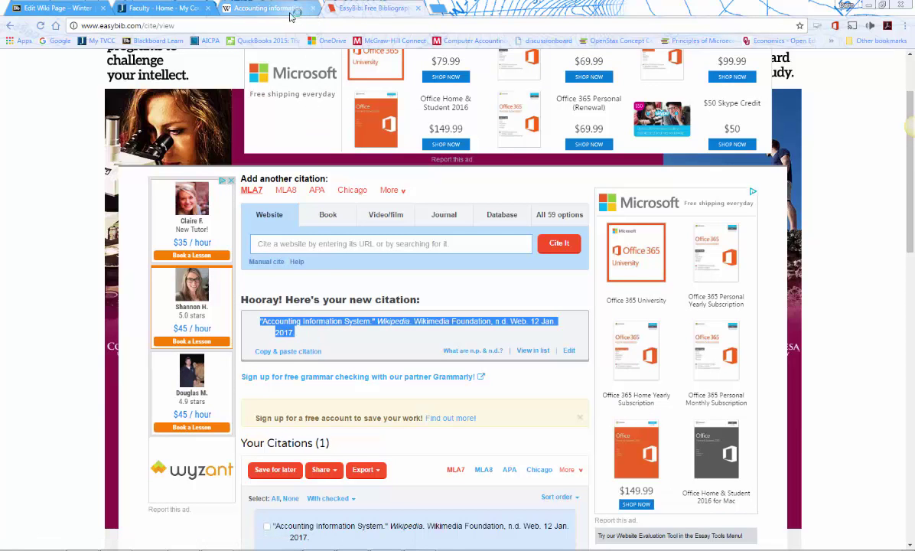
pyautogui.click(53, 8)
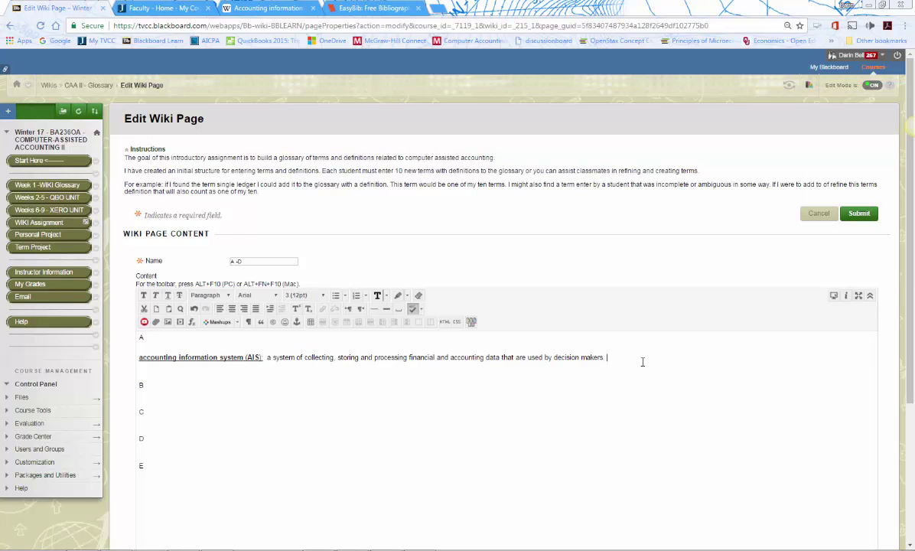
pyautogui.hotkey('ctrl', 'v')
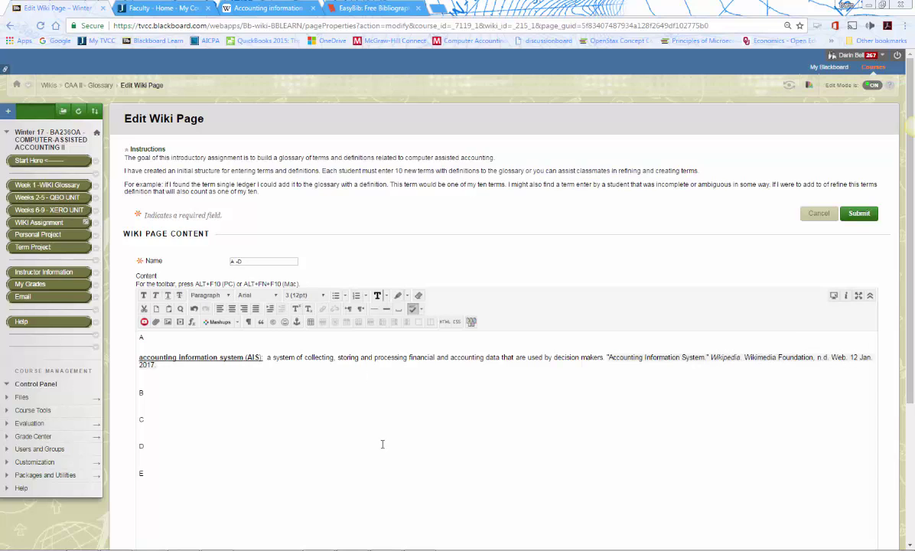
pyautogui.click(222, 370)
pyautogui.click(861, 213)
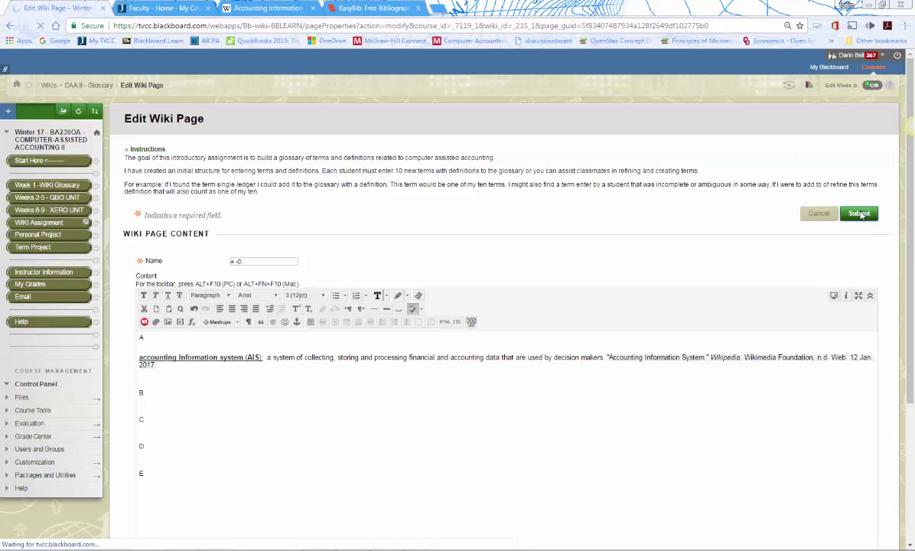